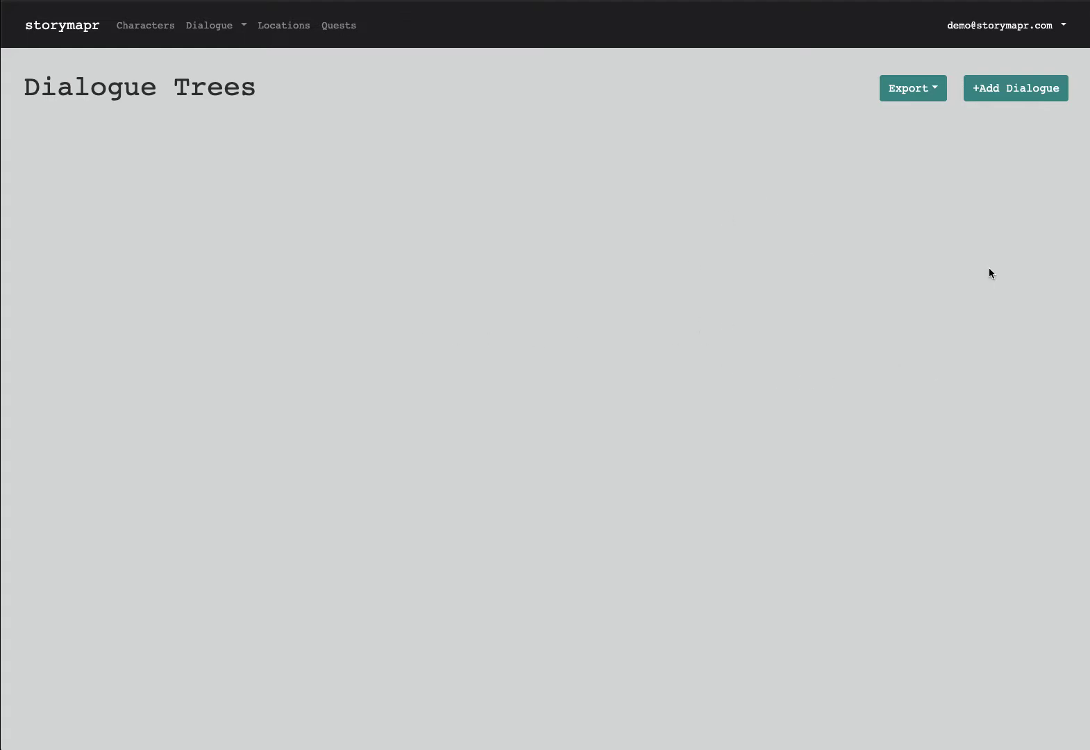
Step: Create a dialogue named Demo1, open it in the workbench, and try to save it
click(1017, 86)
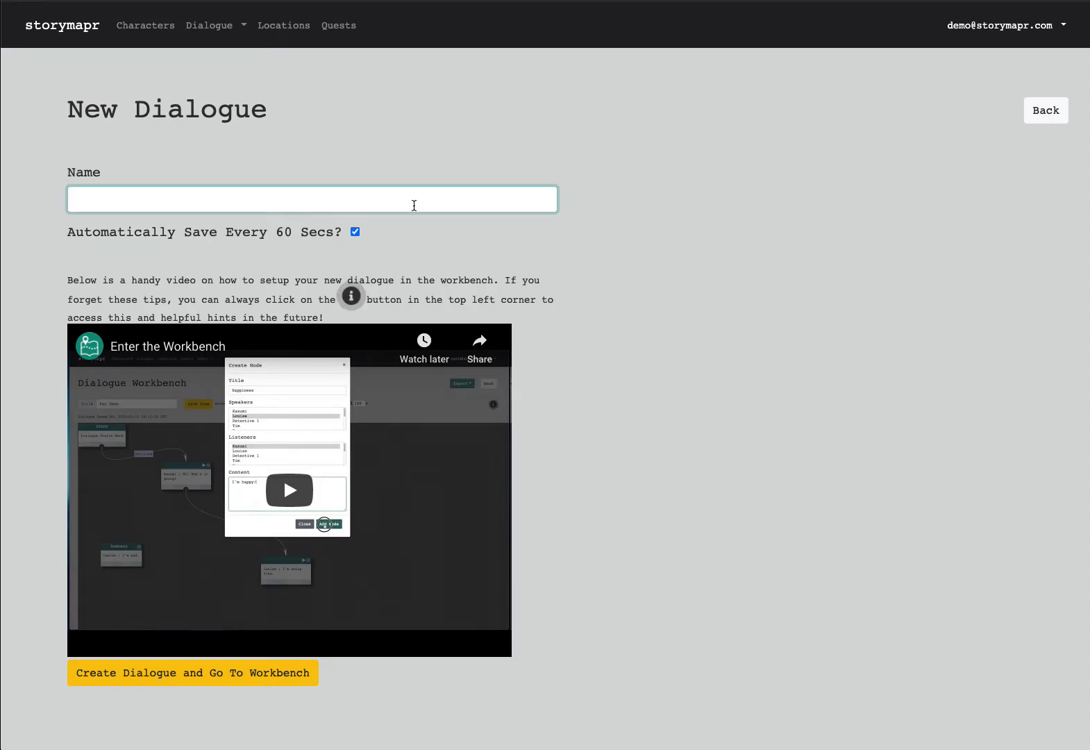
text(Demo1)
click(293, 675)
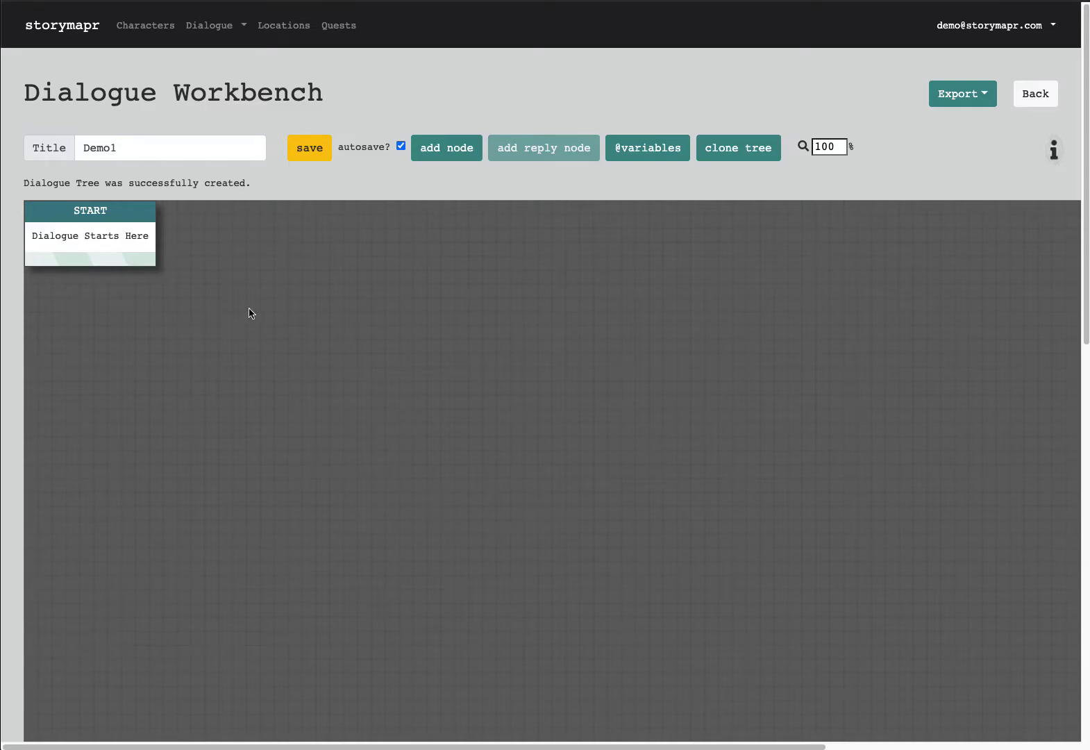
click(177, 150)
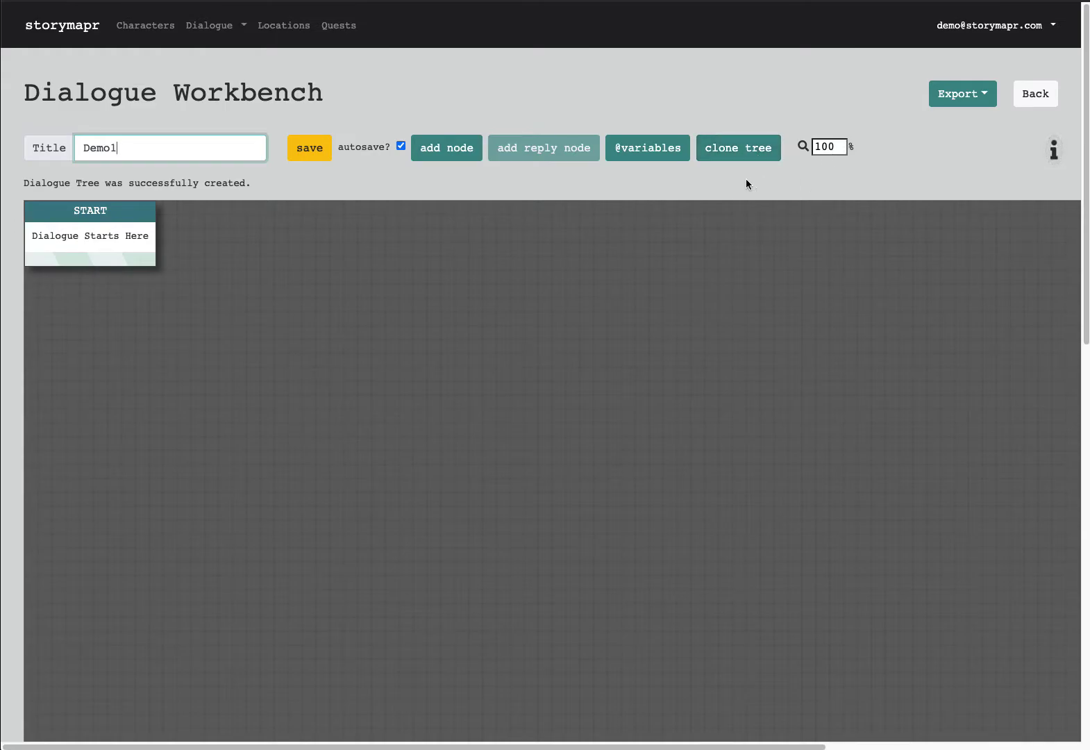
click(324, 152)
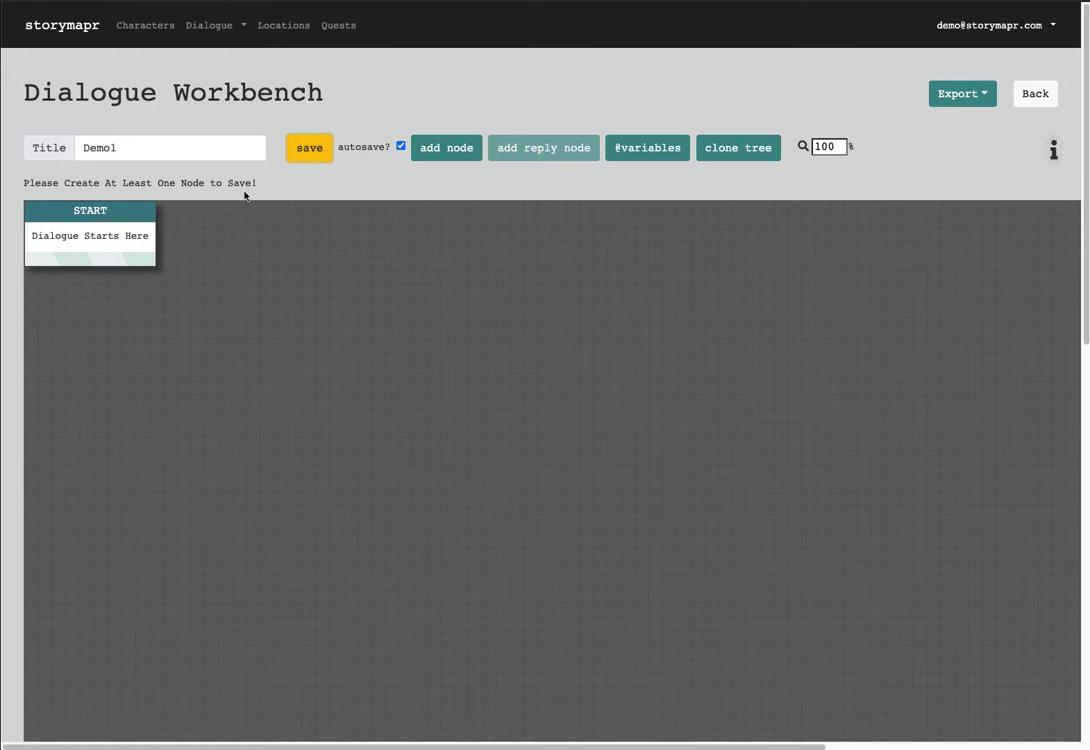
Step: Add a node titled Hello with speaker Louise, listener Kazumi and content "Hi! How's it going?"
click(450, 156)
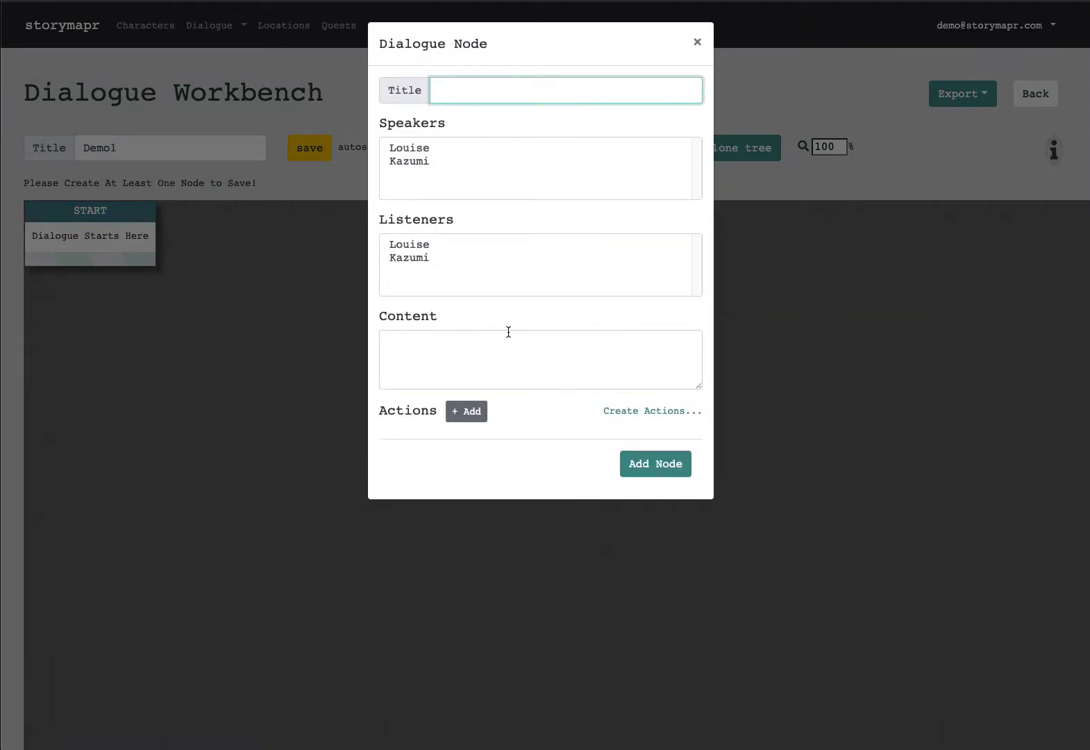
text(Hello)
click(414, 145)
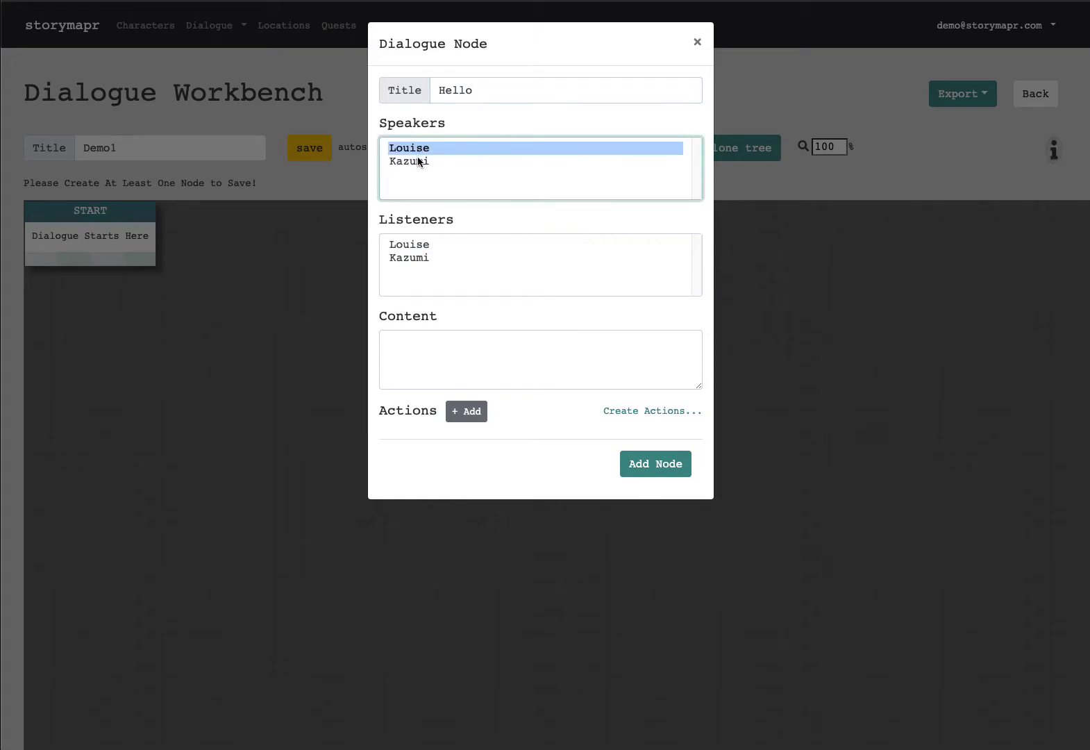
shift+click(420, 159)
click(425, 148)
click(427, 256)
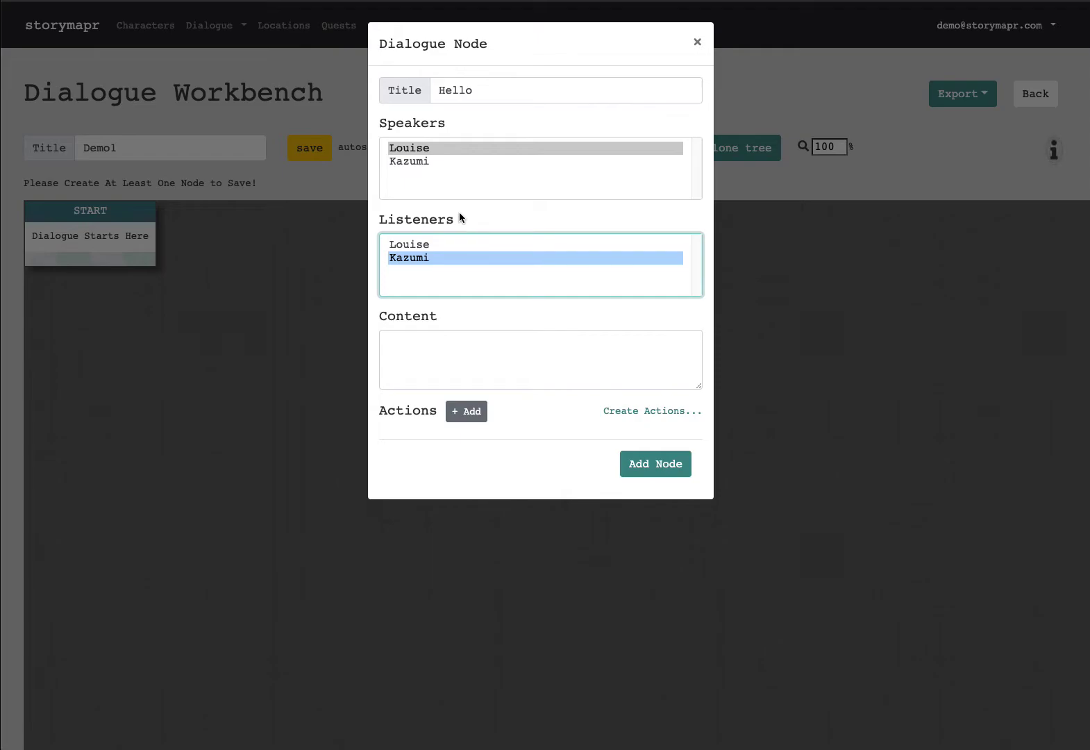
click(497, 351)
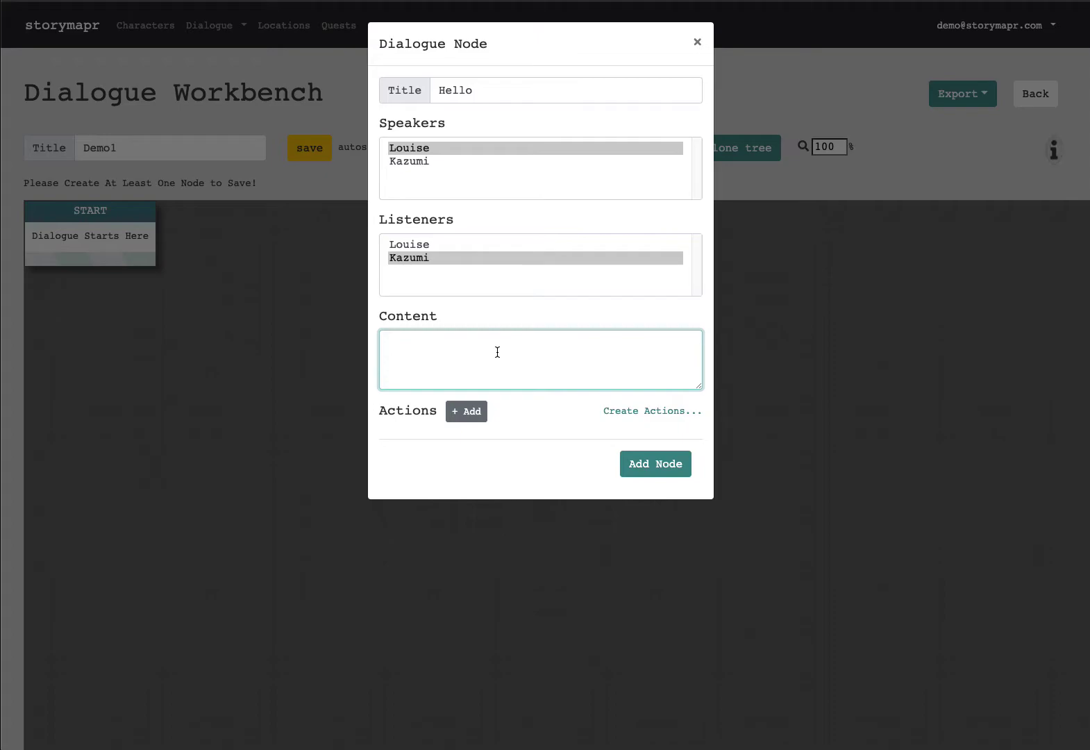
text(Hi!  How's it going?)
click(651, 463)
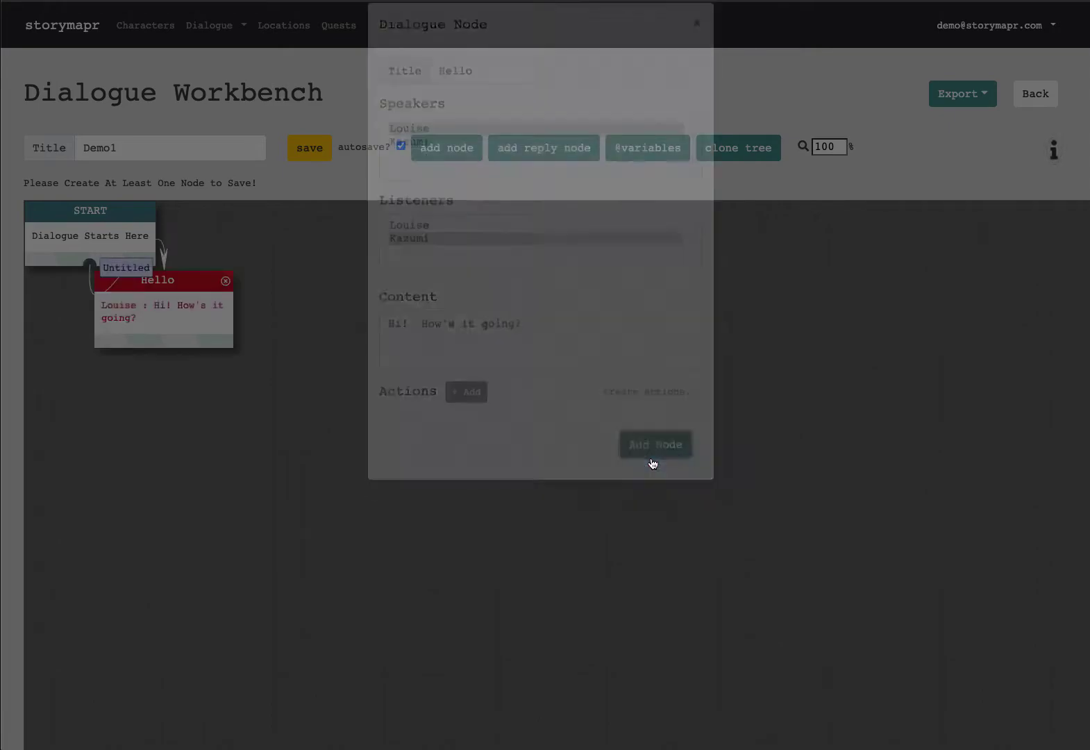
Step: Move the Hello node down and to the right of the START node, and save the dialogue
drag(193, 284, 323, 363)
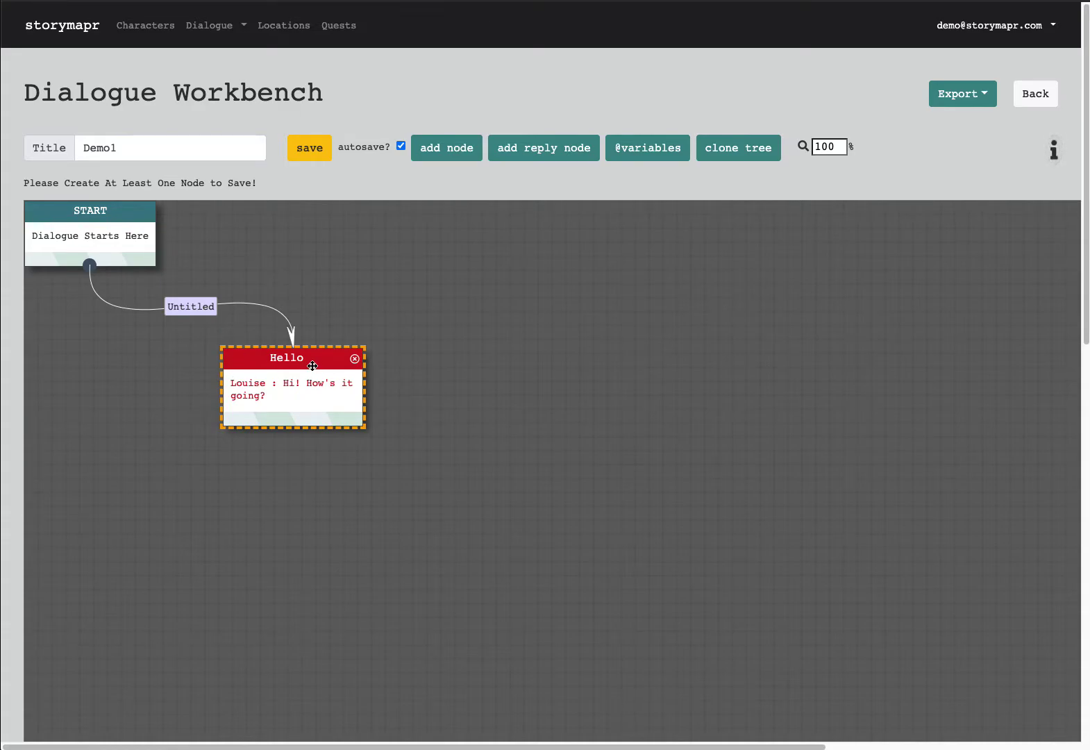
drag(312, 366, 317, 377)
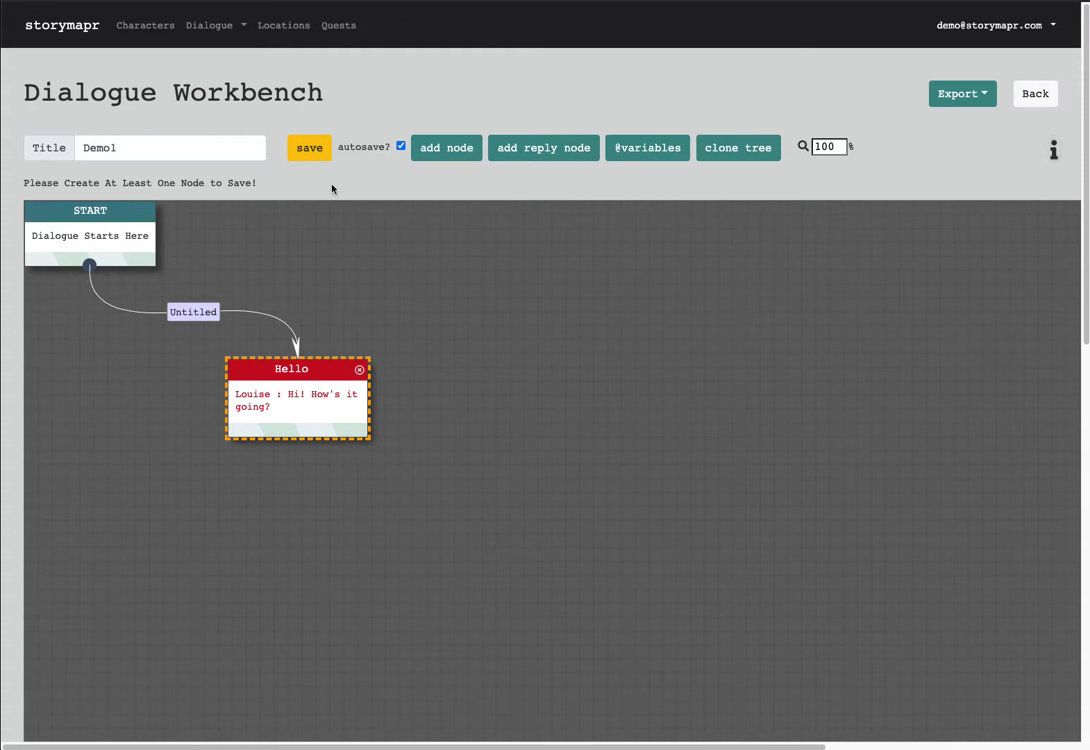
click(307, 152)
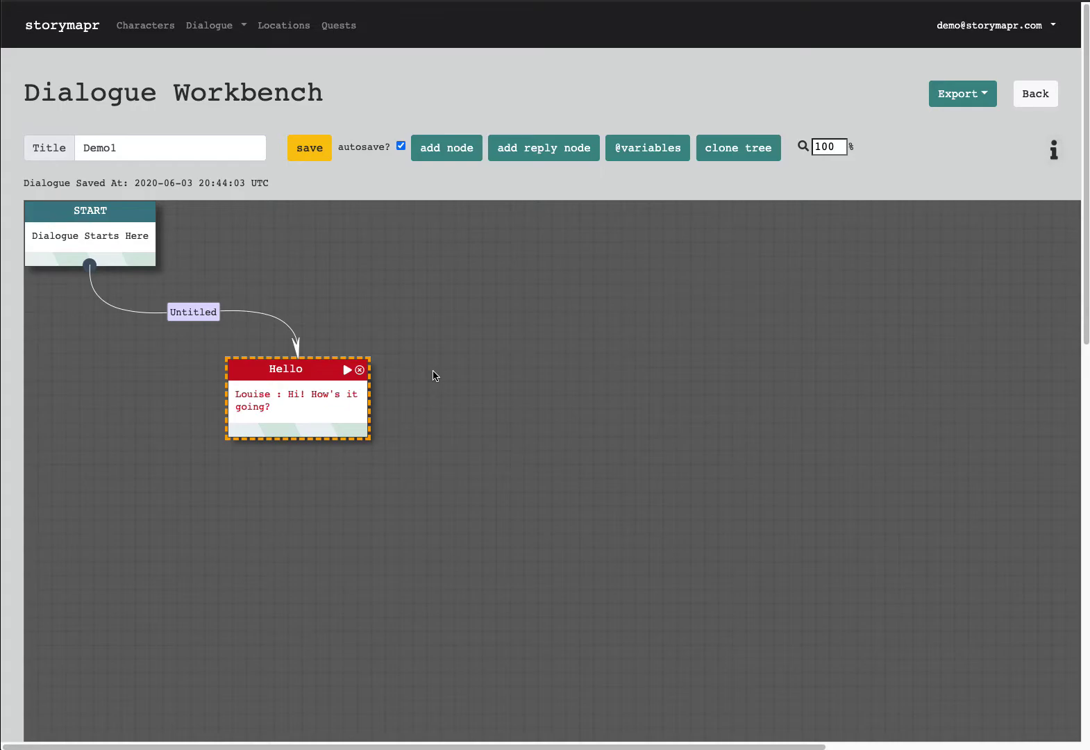
click(312, 148)
Step: Add a reply node to Hello with the content "I am sad :(" and place it to the right of the Hello node
click(464, 156)
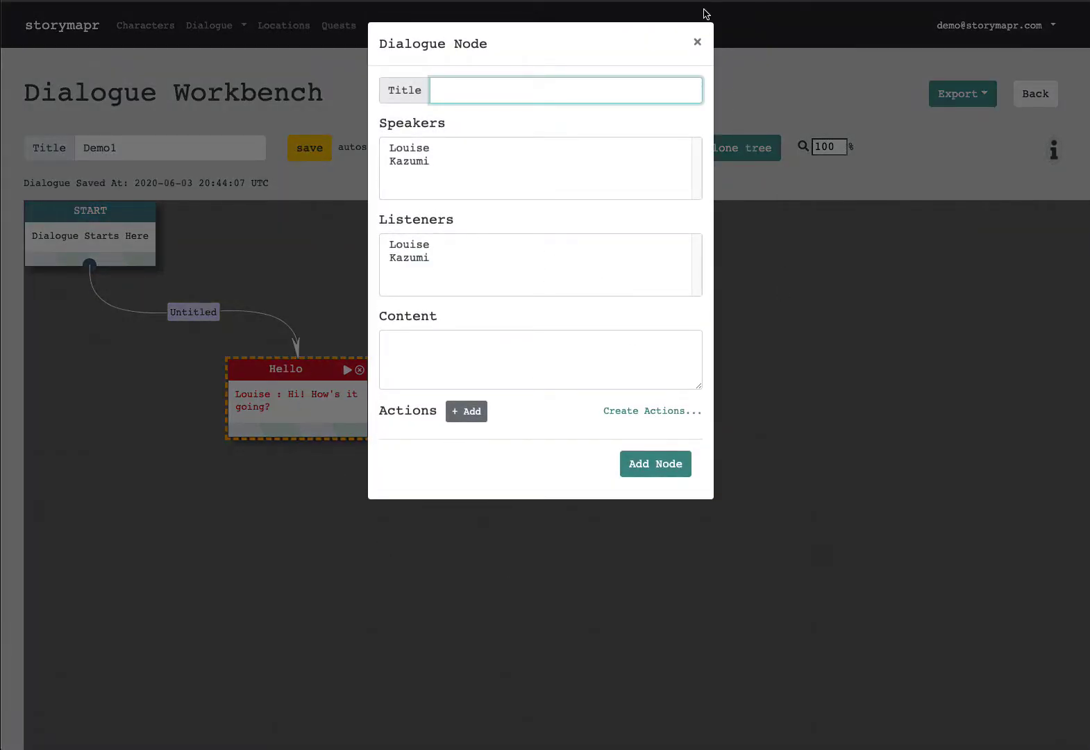
click(697, 42)
click(569, 151)
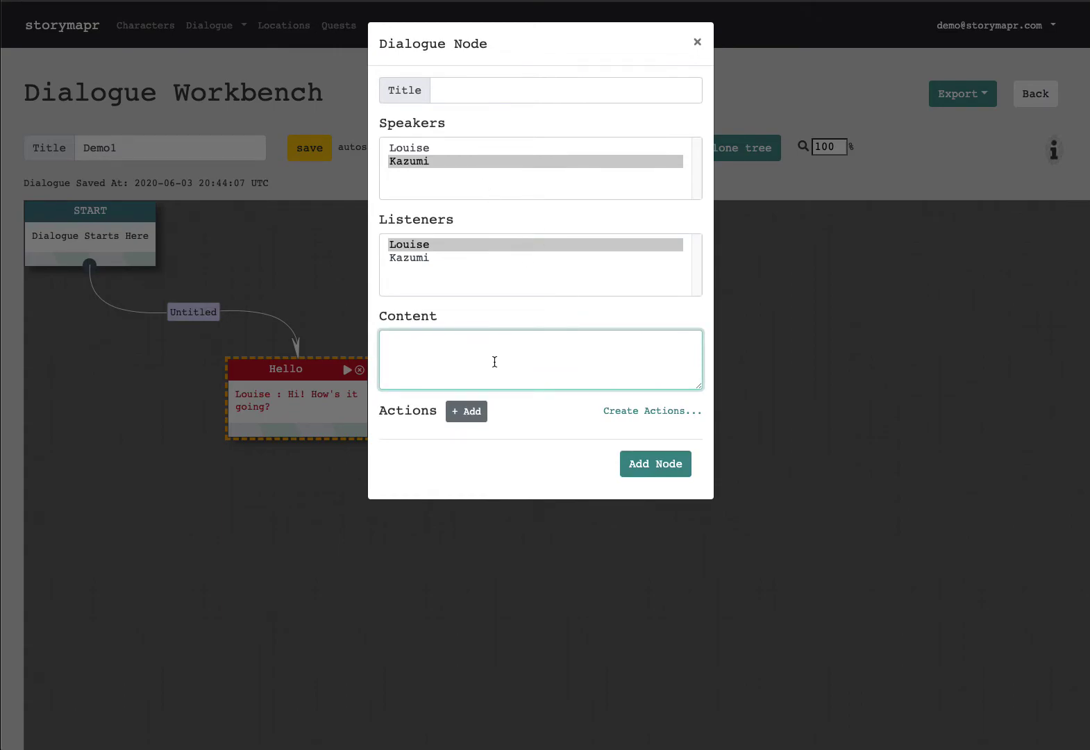
text(I am)
text( sd)
text(ad )
text(:()
click(649, 464)
drag(446, 507, 595, 431)
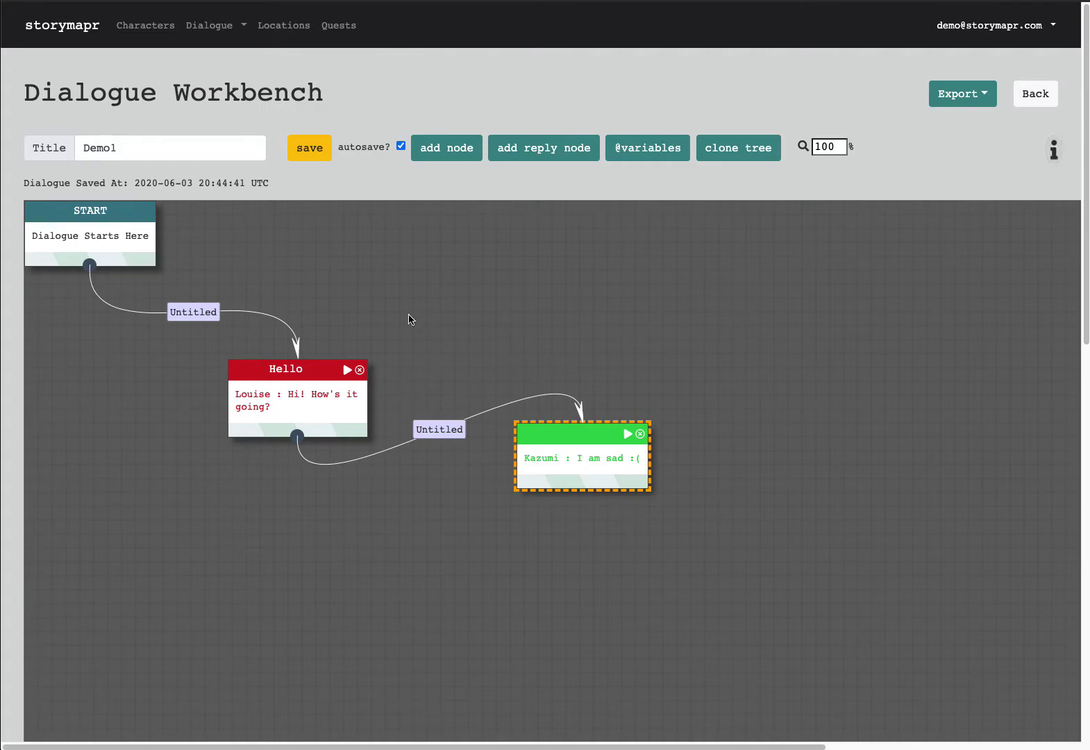
Step: Turn off autosave and select the Hello node
click(400, 146)
click(401, 147)
click(338, 395)
click(557, 446)
click(318, 412)
click(599, 456)
click(323, 399)
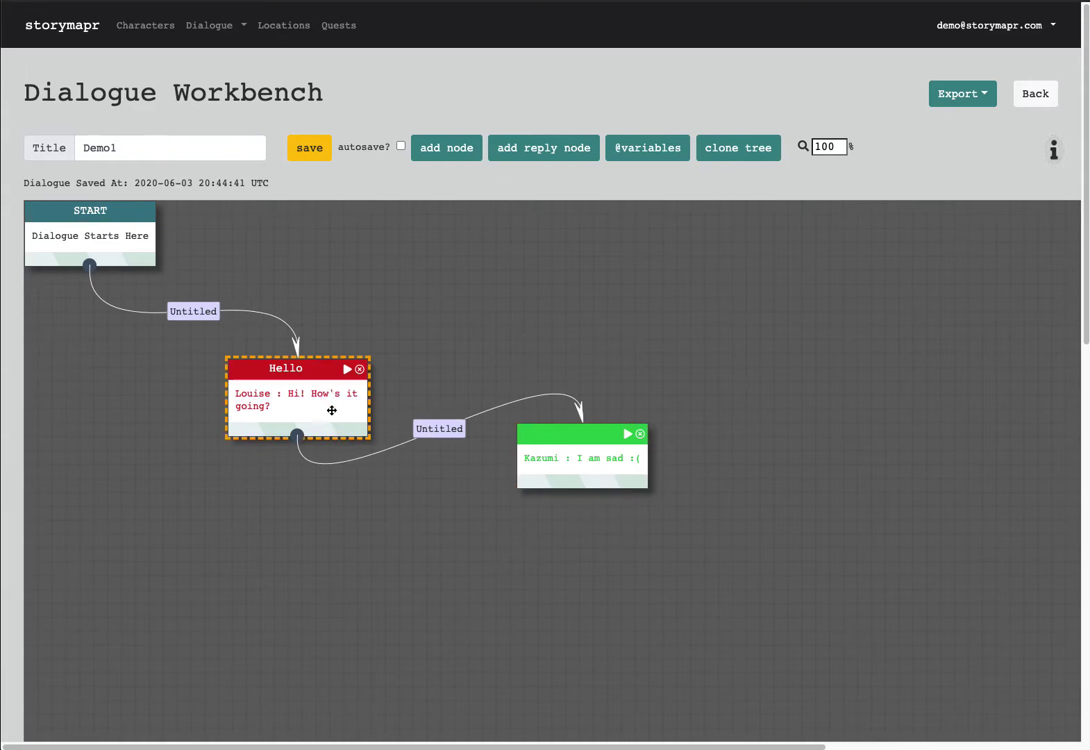
Step: Add a reply node to Hello with the content "I am happy!" and place it below and left of the Hello node
click(532, 156)
click(504, 372)
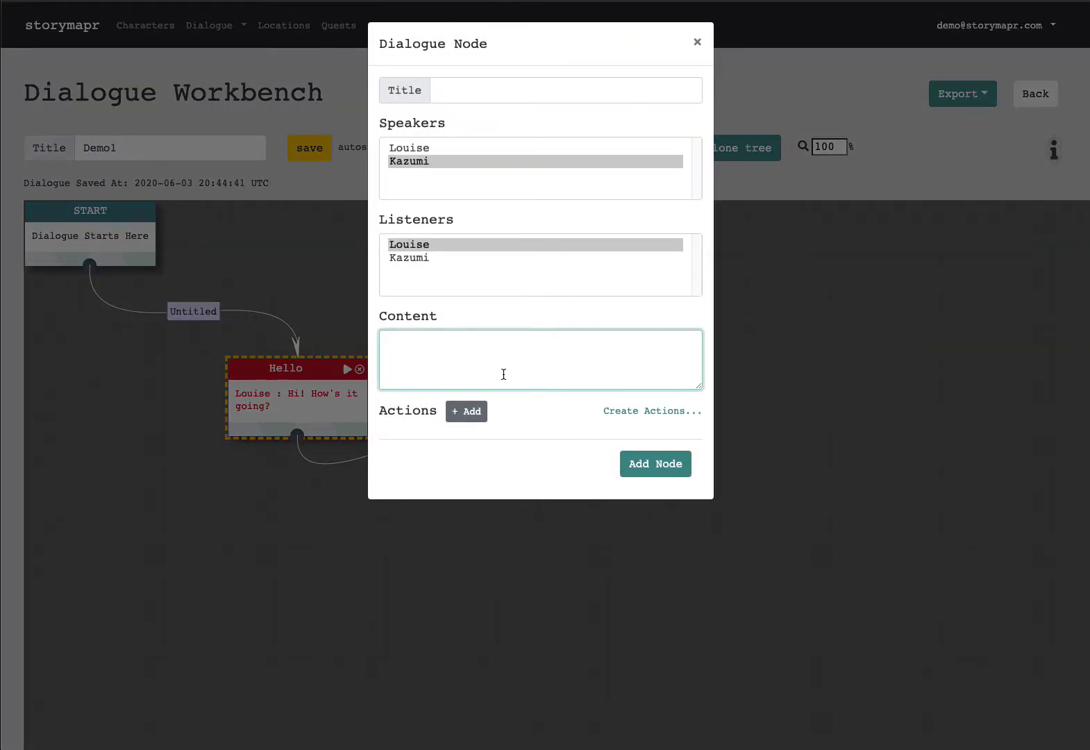
text(I am happy!)
click(650, 465)
drag(472, 509, 219, 588)
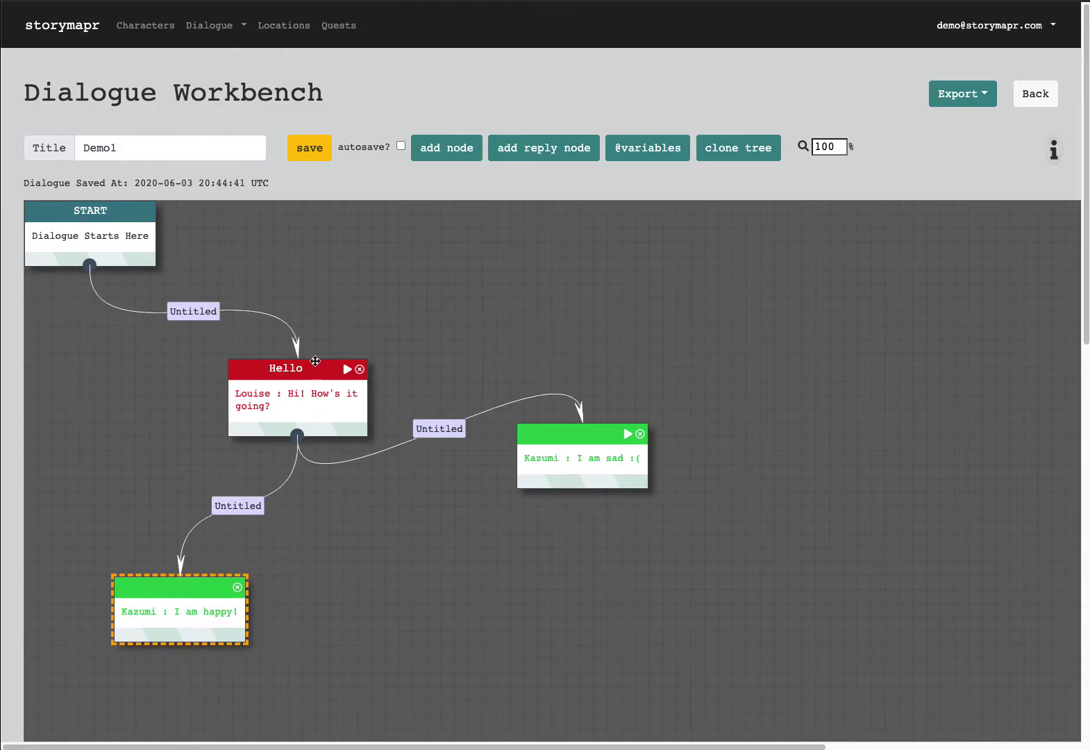
Step: Move the Hello node up, save the dialogue, and shift the "I am sad :(" node farther down and right
drag(316, 361, 358, 309)
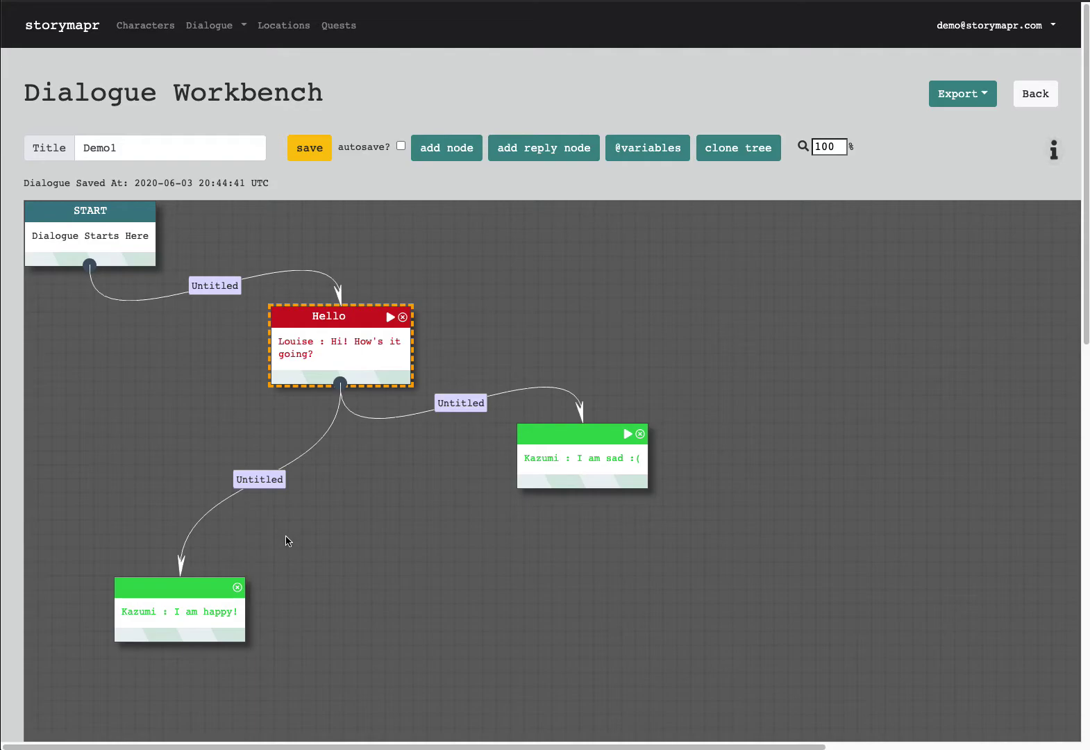
click(311, 154)
drag(560, 444, 664, 491)
Step: Detach the connection to the "I am happy!" node and redraw it from the Hello node's edge
drag(341, 416, 374, 443)
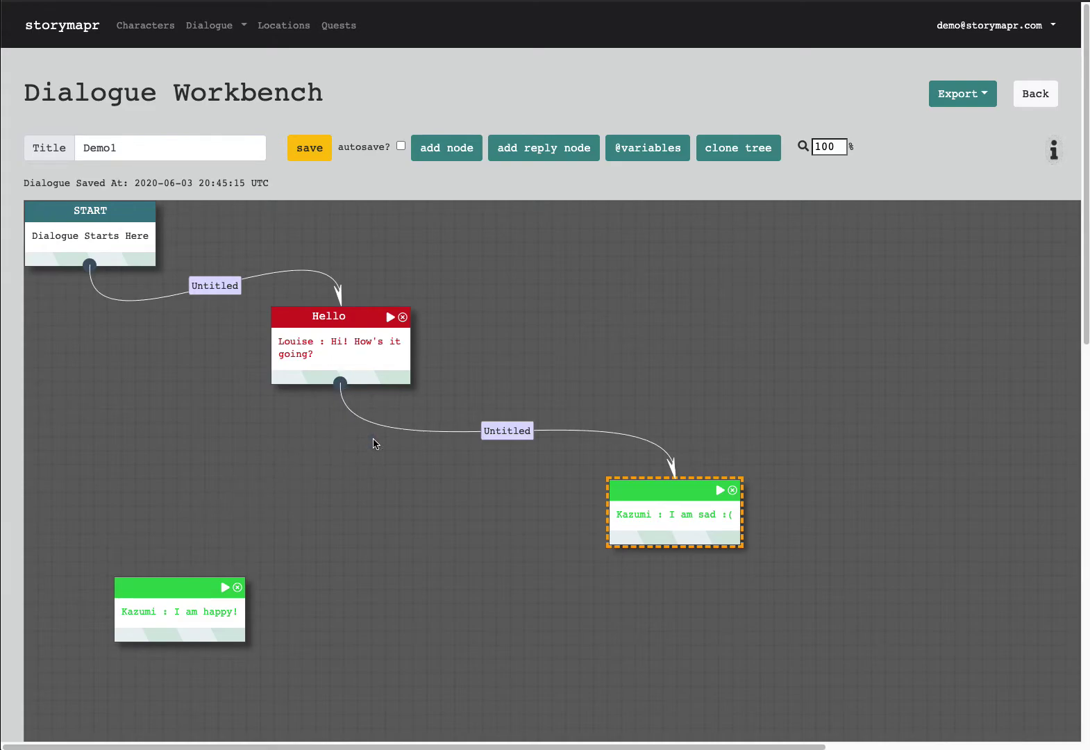
drag(332, 382, 198, 579)
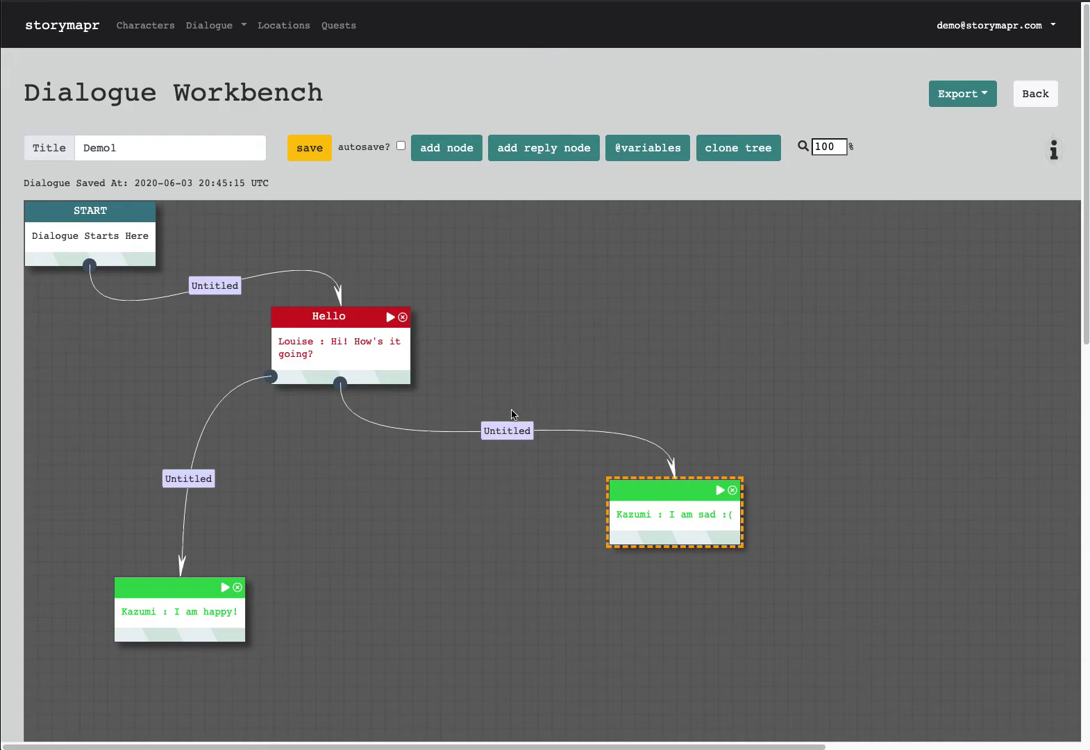
Step: Title the connection between the Hello and "I am sad :(" nodes Sadness
click(512, 432)
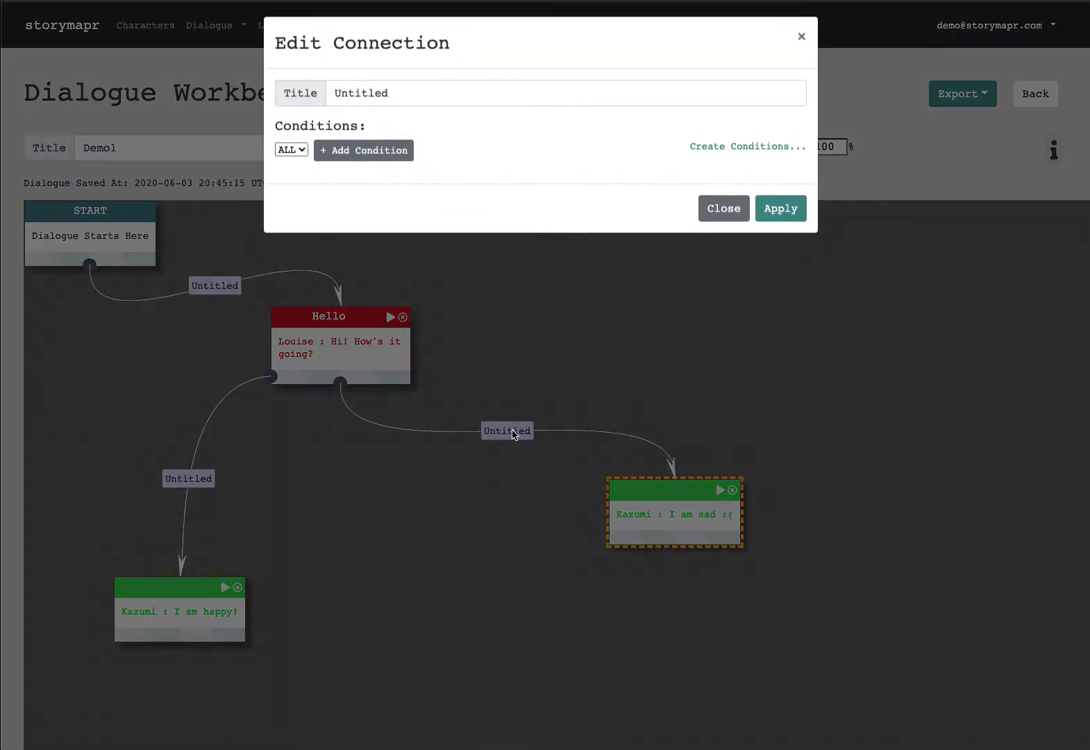
click(377, 99)
double_click(376, 99)
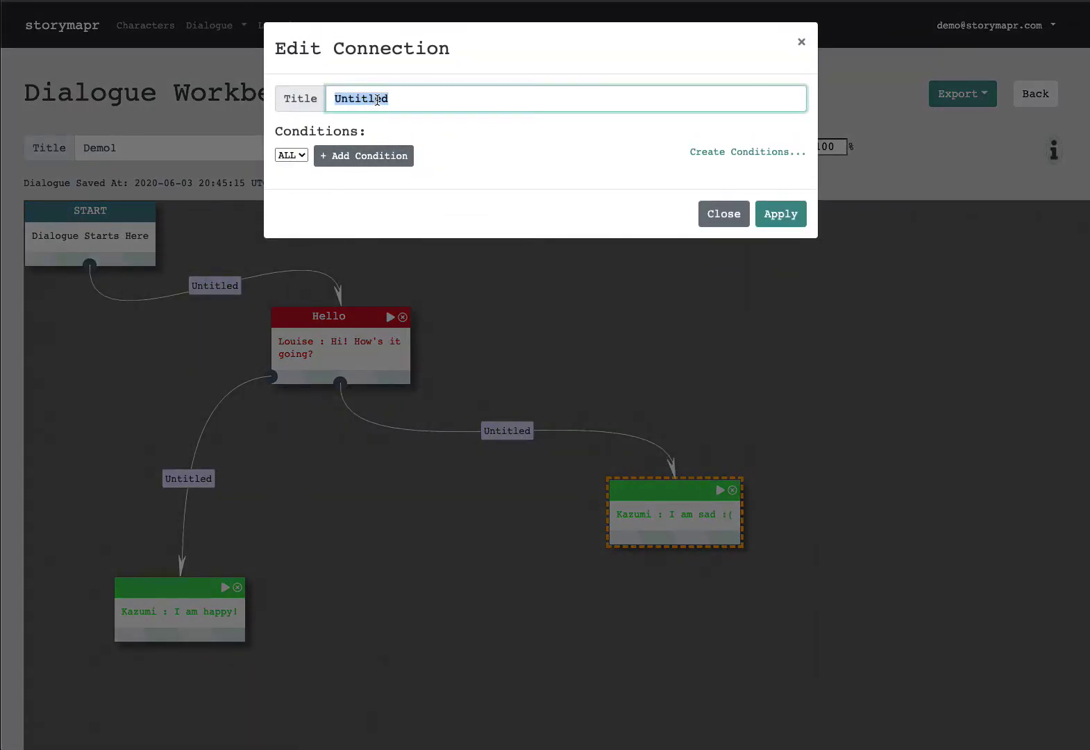
text(Sadness)
Step: Add a condition row to the connection, view the available conditions, and open the Dialogue Conditions page to add one
click(395, 156)
click(515, 194)
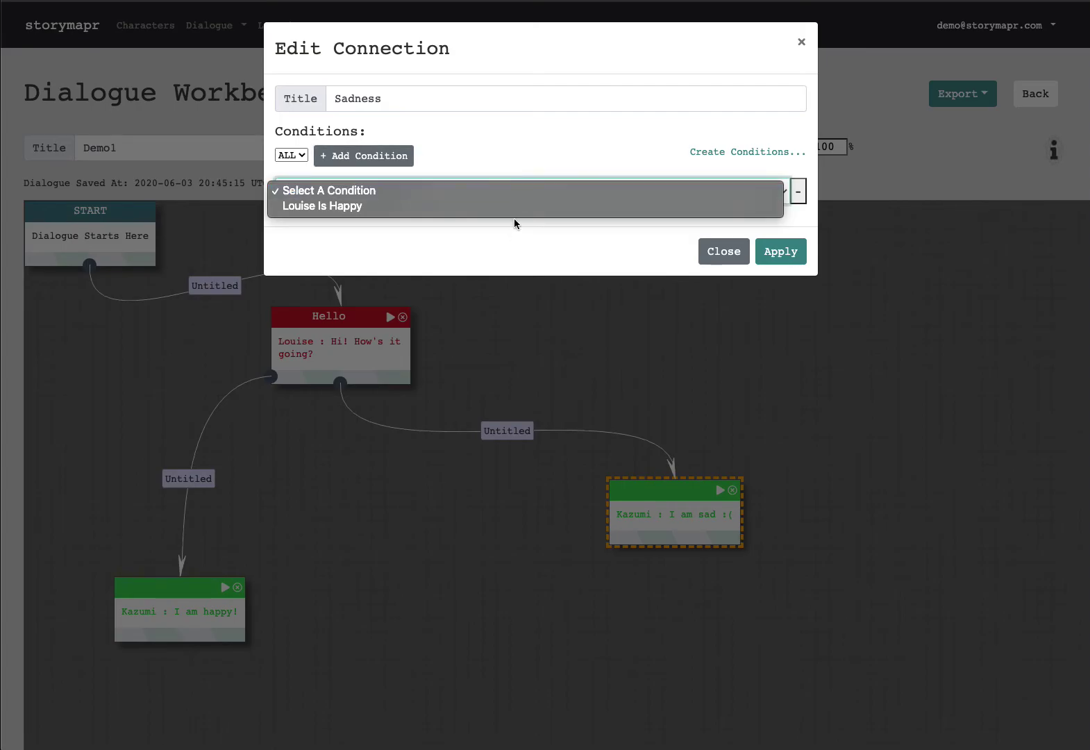
click(556, 131)
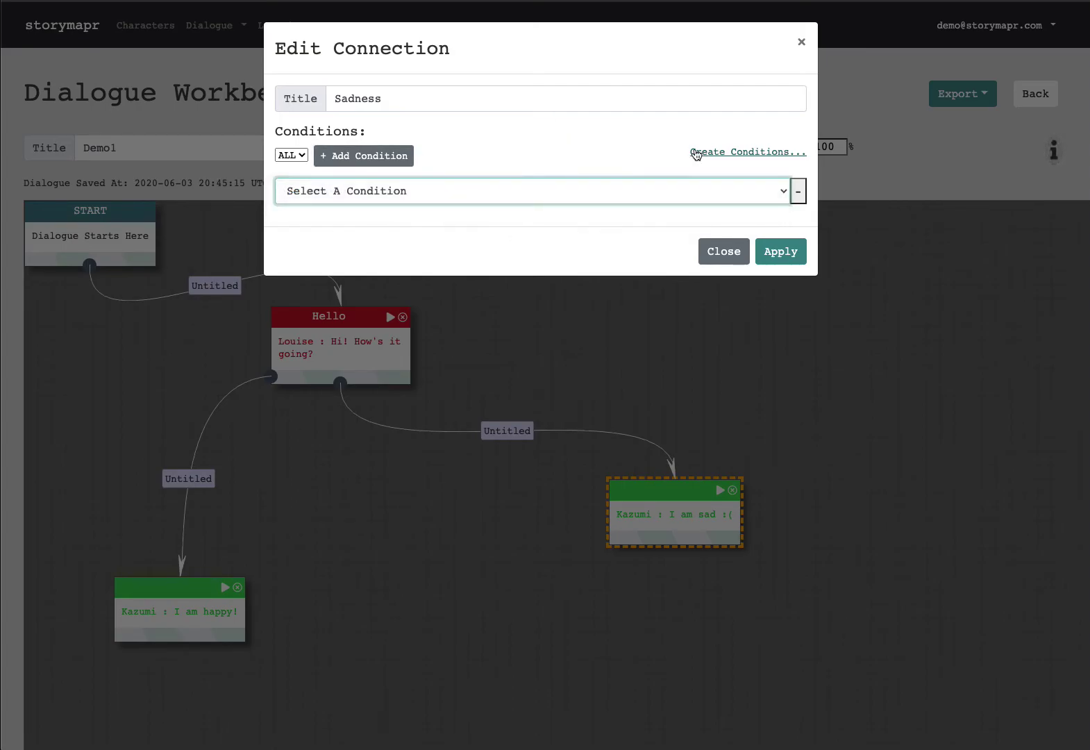
click(725, 153)
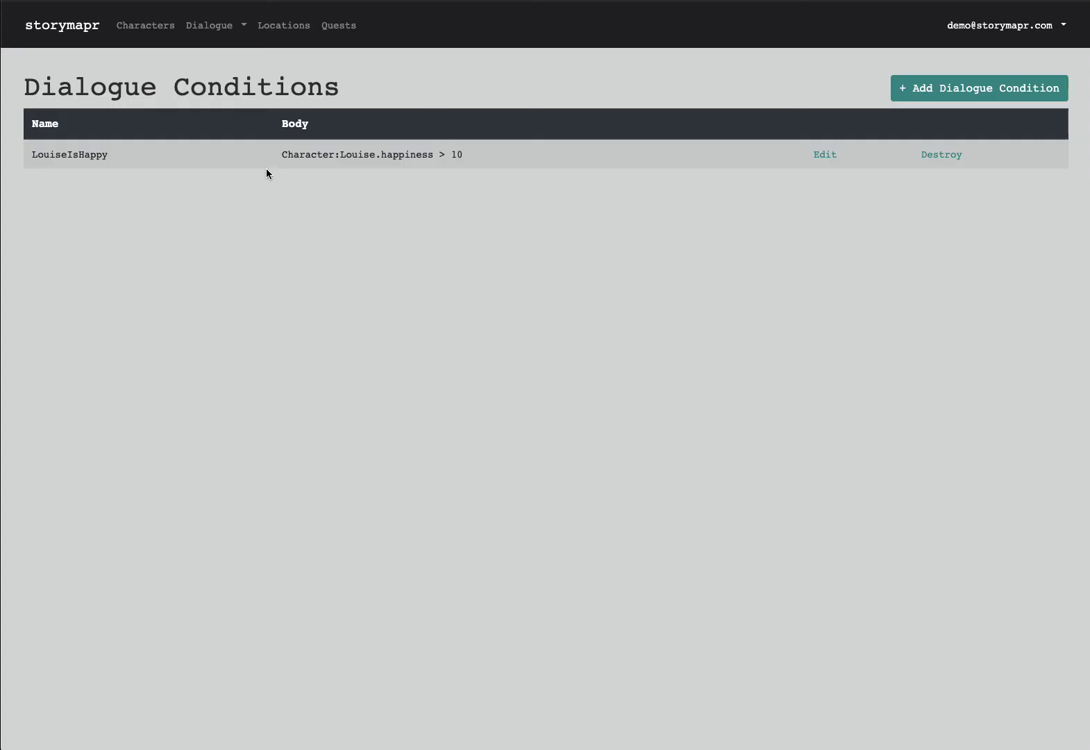
click(968, 89)
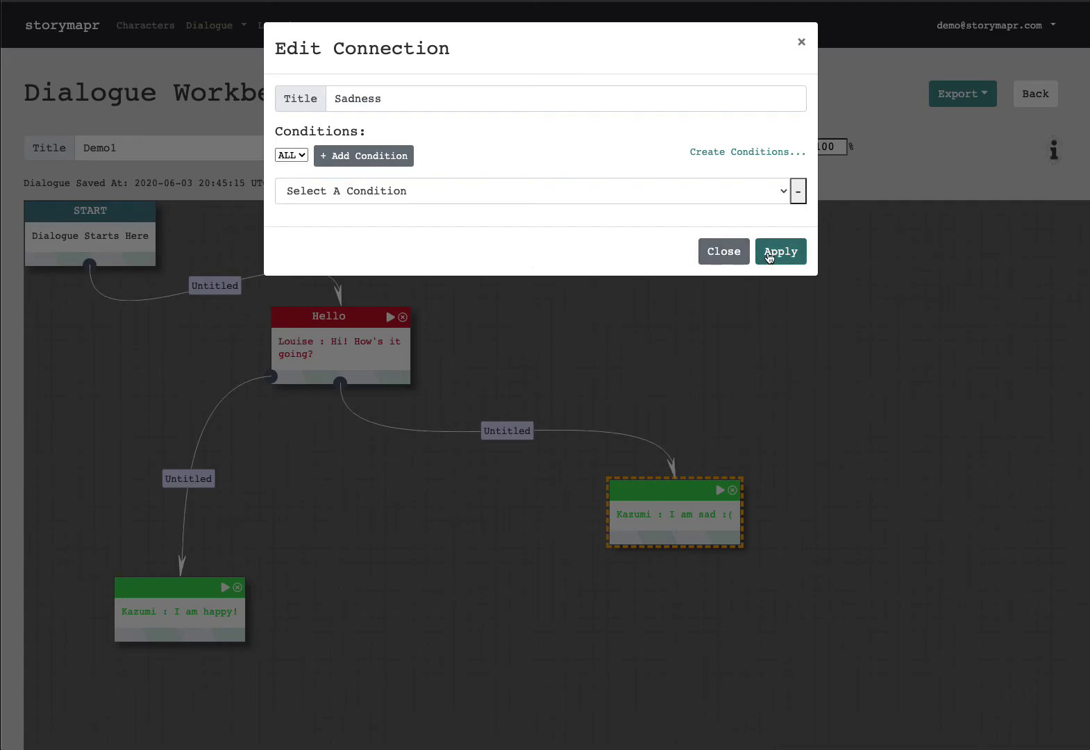
Step: Apply the connection changes and save the dialogue
click(769, 257)
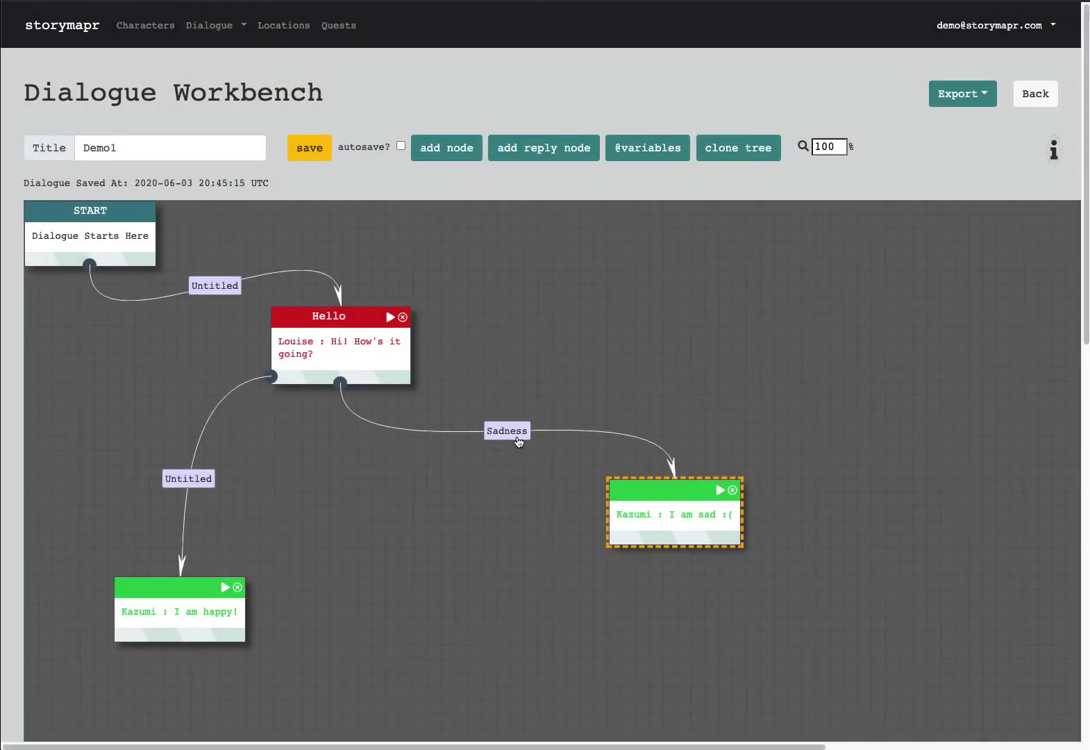
click(309, 147)
Step: Set the workbench zoom to 50% and back to 100%
double_click(830, 147)
text(50)
key(Return)
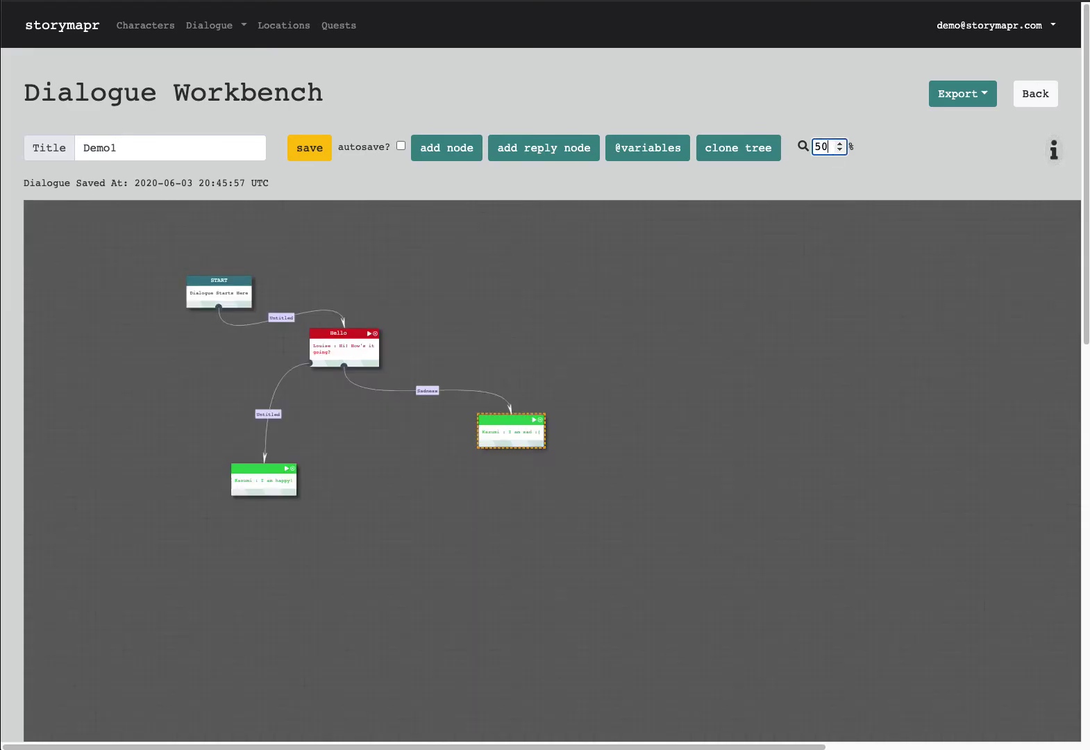
text(100)
key(Return)
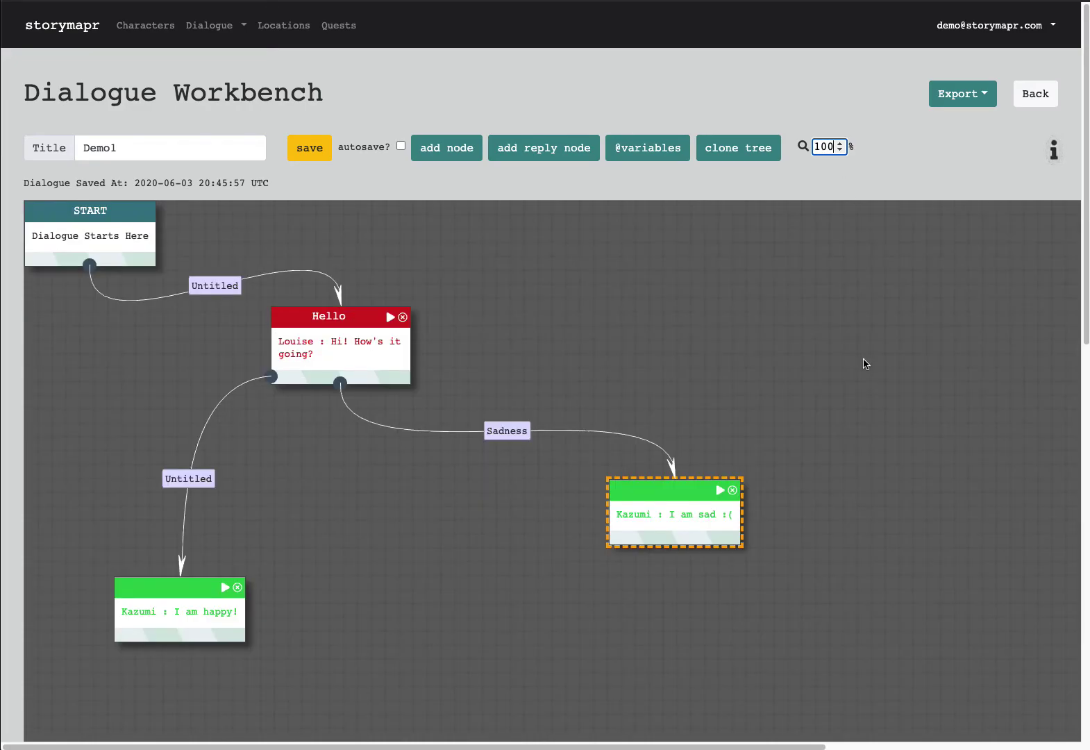
Step: Zoom the dialogue tree out and in to 81% and pan it down and right across the canvas
scroll(864, 368, down, 10)
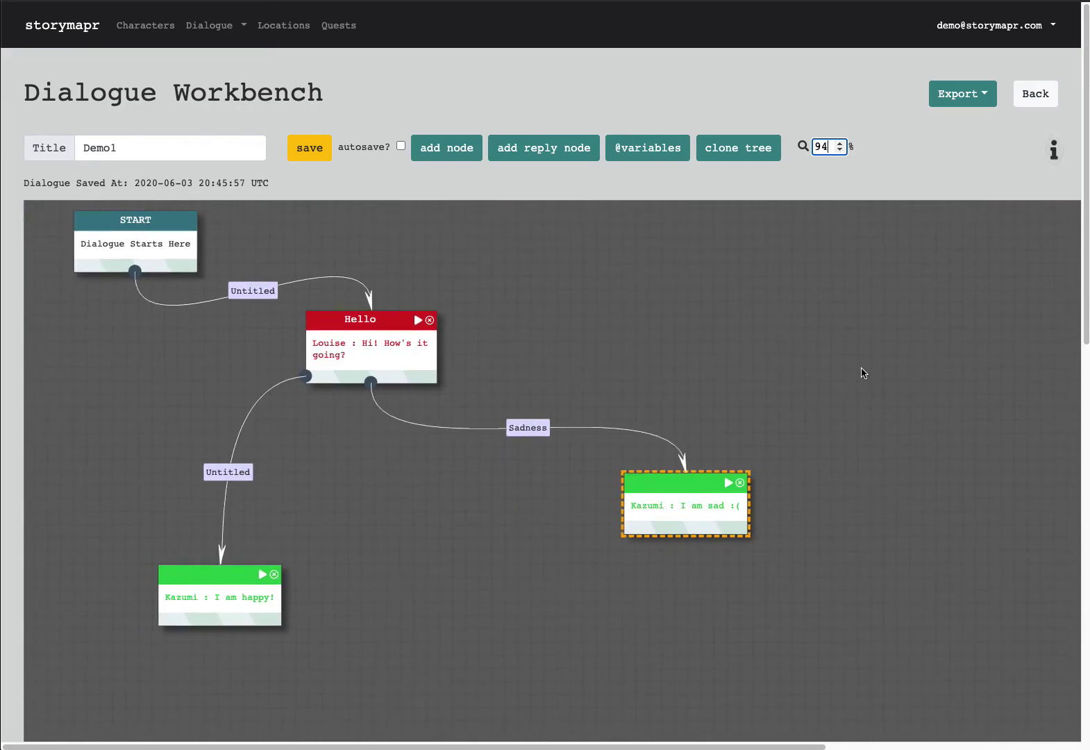
scroll(864, 372, down, 5)
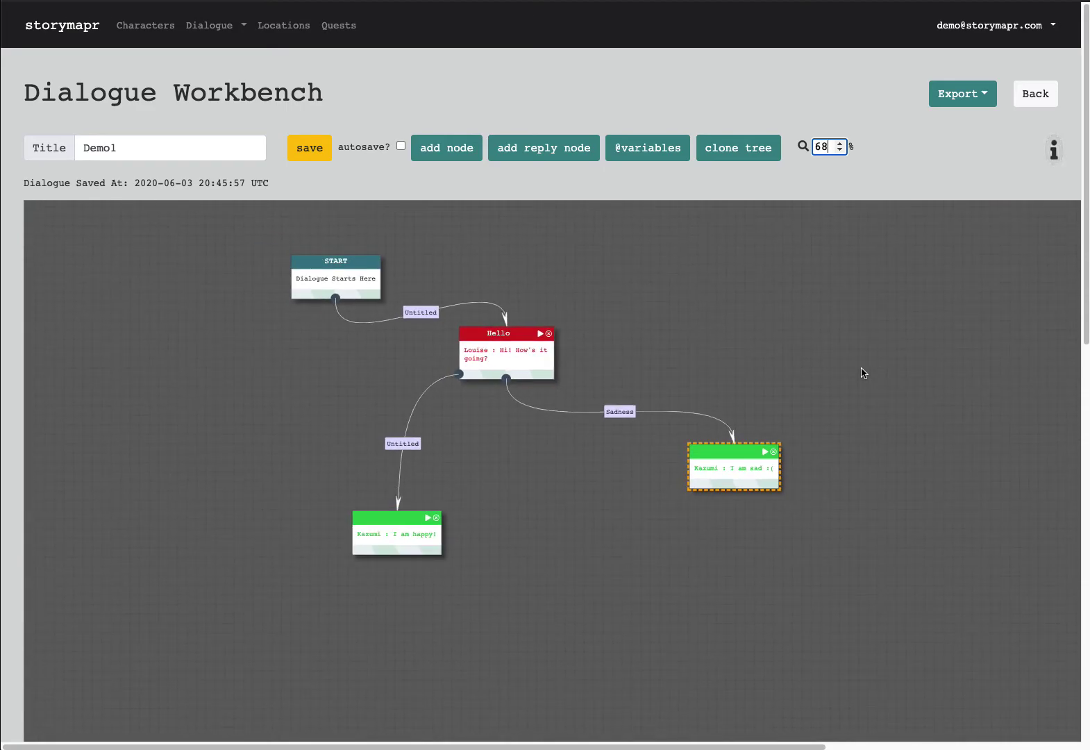
scroll(864, 373, up, 7)
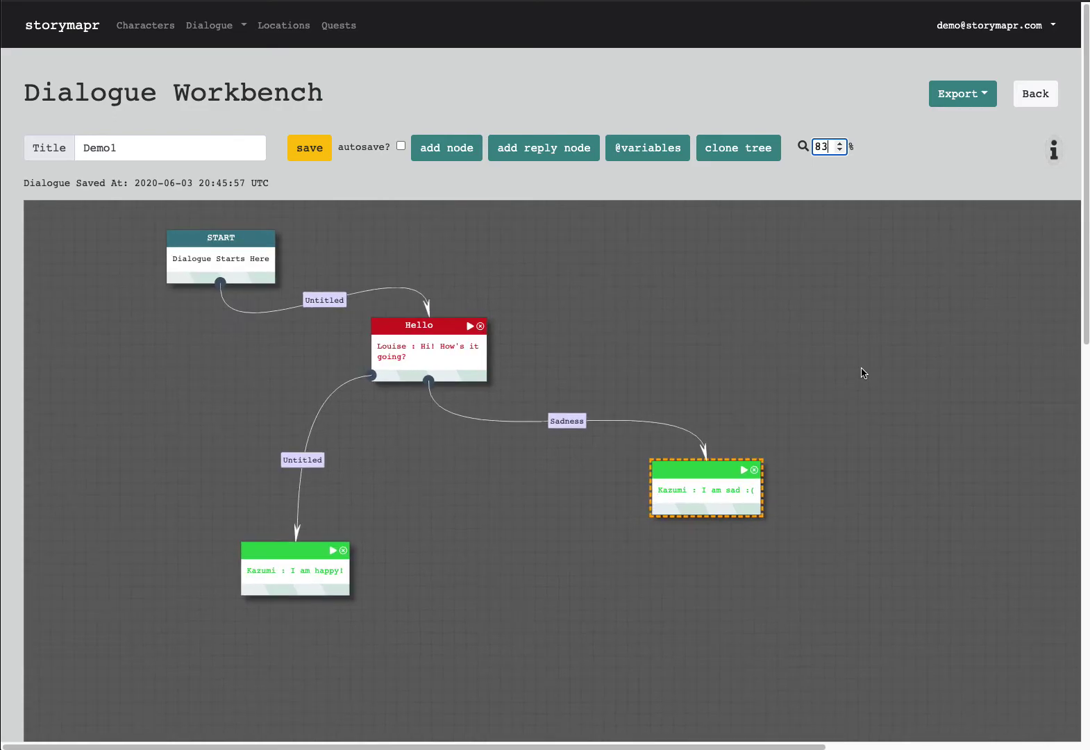
scroll(864, 372, down, 4)
scroll(864, 372, up, 3)
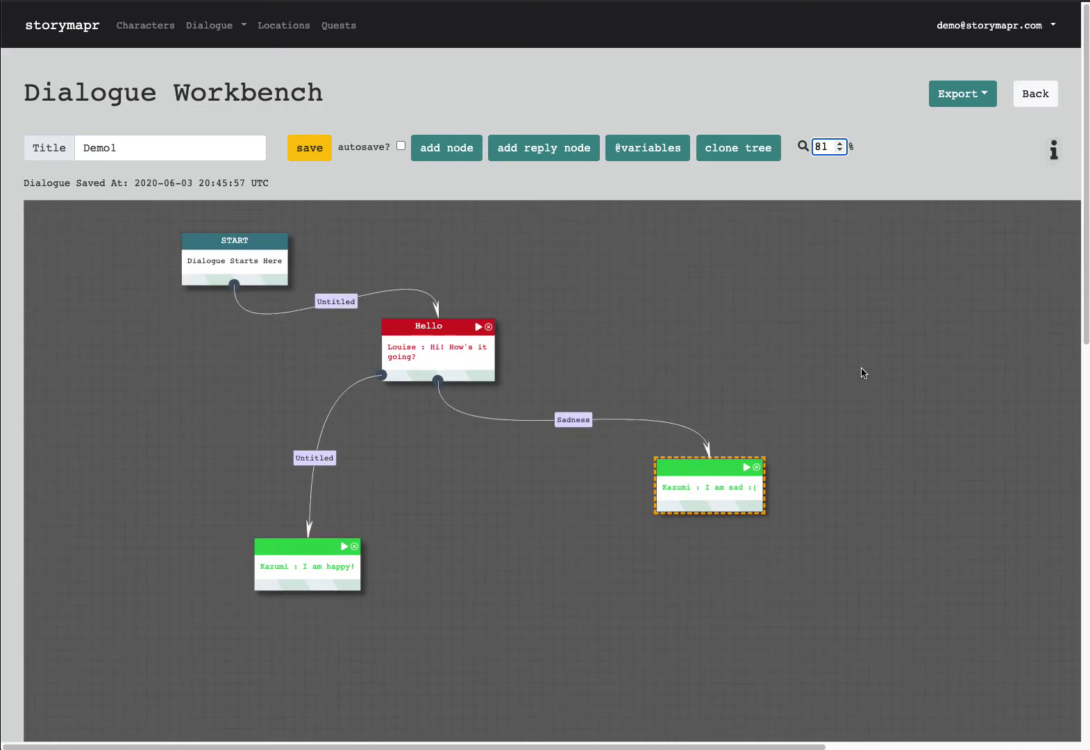
drag(863, 373, 934, 439)
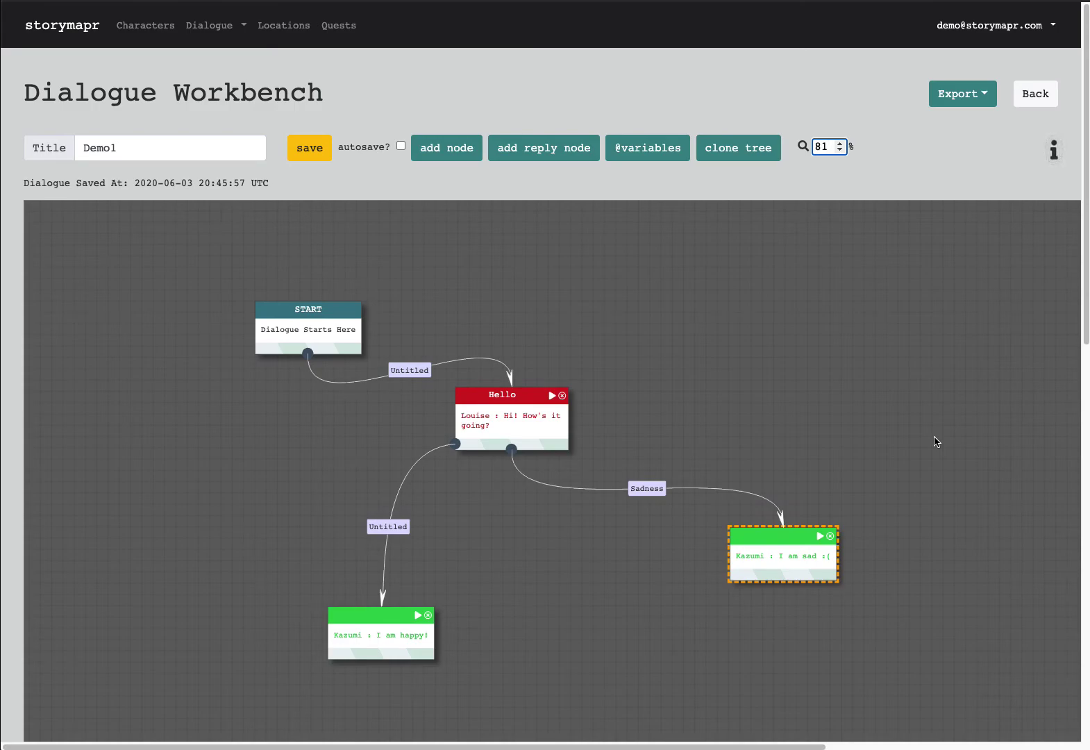
Step: View the workbench Tool Tips and the account options including Help and Feedback
click(1054, 158)
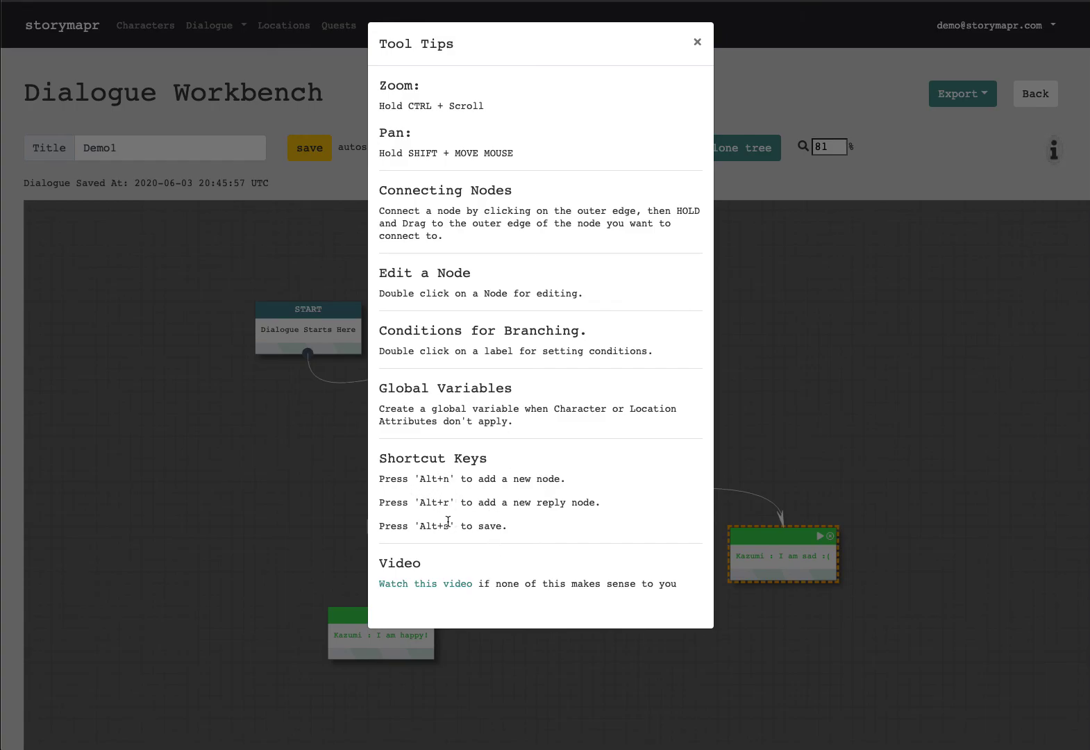
click(830, 433)
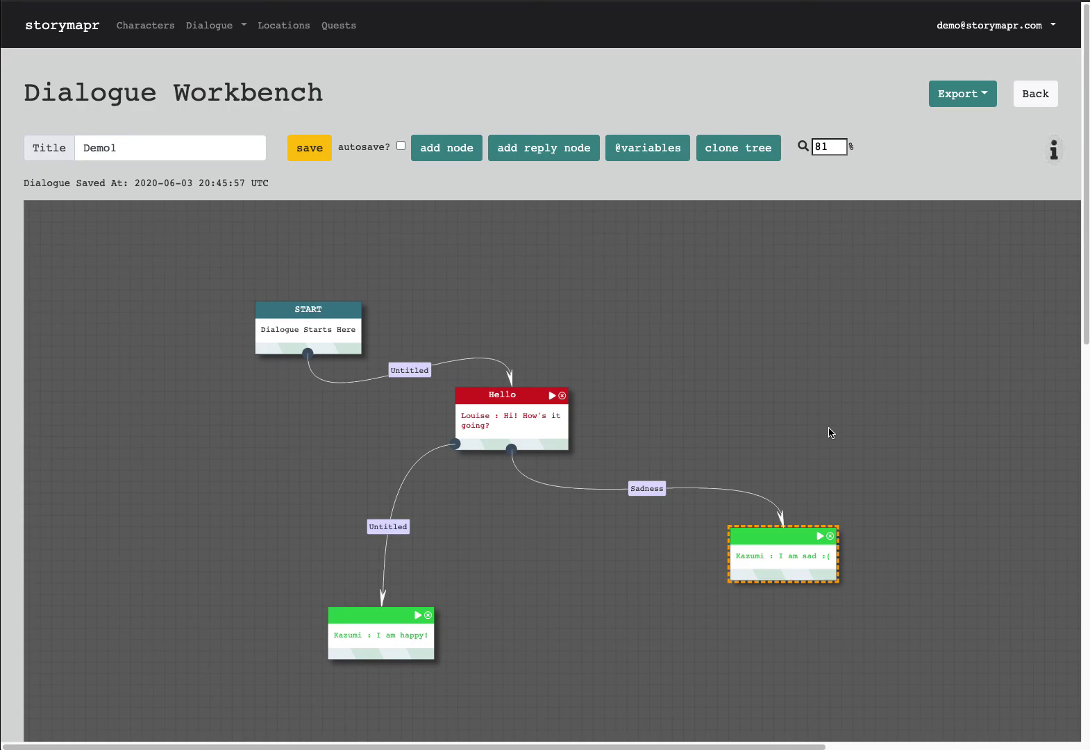
click(1048, 32)
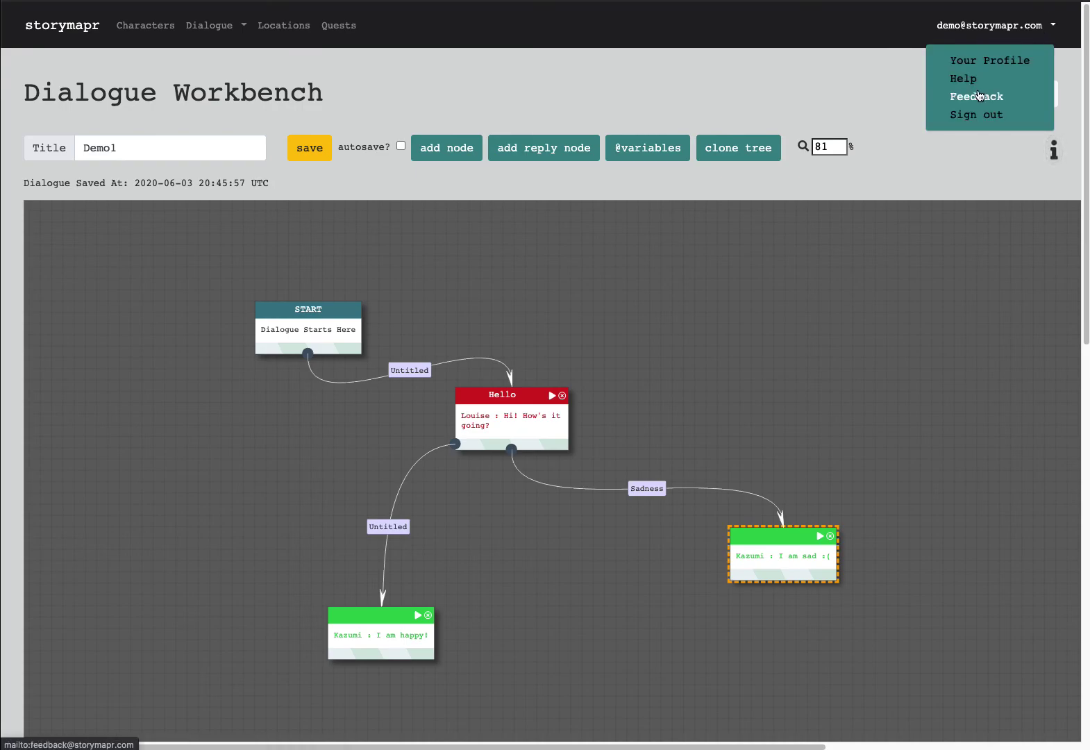
click(959, 307)
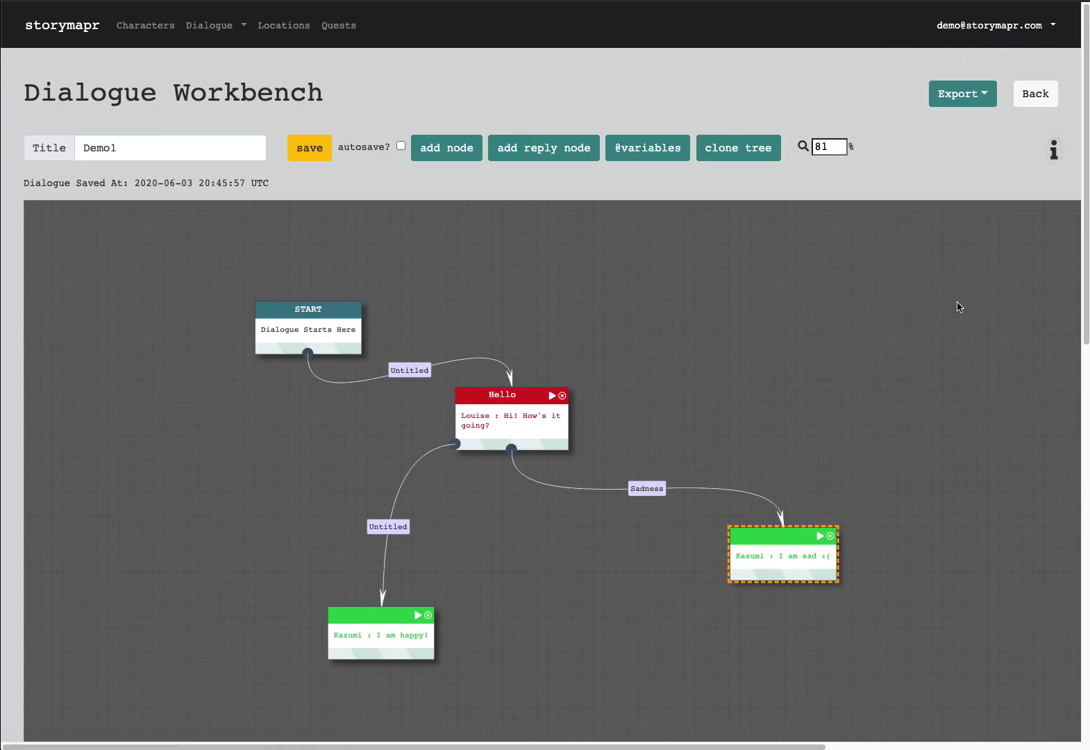